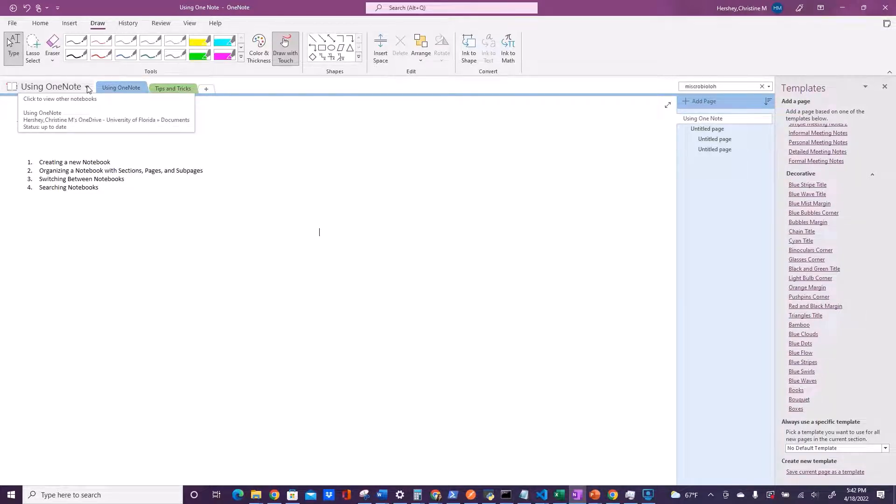
# Look over the list of available notebooks and close it without switching.
pyautogui.click(88, 87)
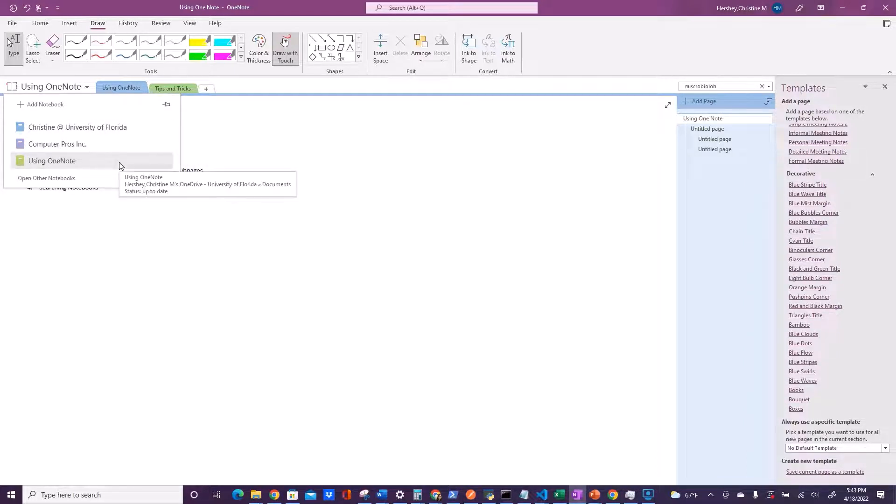
pyautogui.click(234, 157)
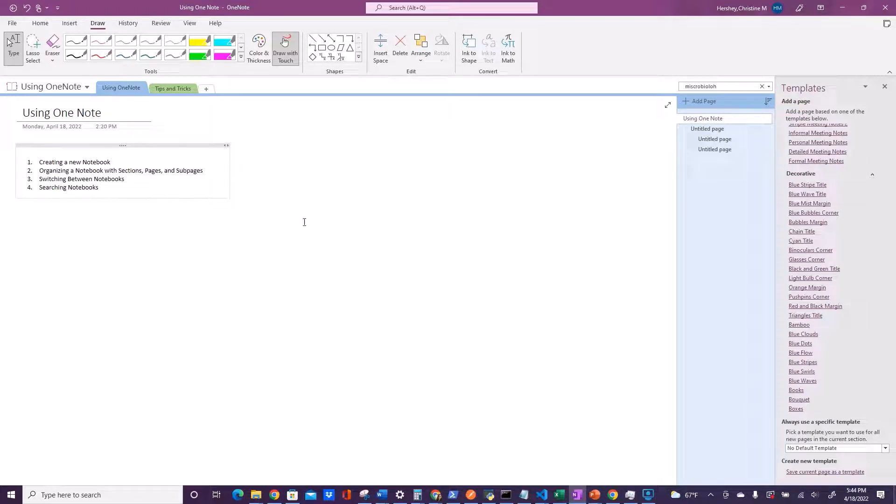
# Try adding a note container with filler text in the blank area beside the numbered list, and erase the text.
pyautogui.moveTo(314, 176); pyautogui.dragTo(422, 248)
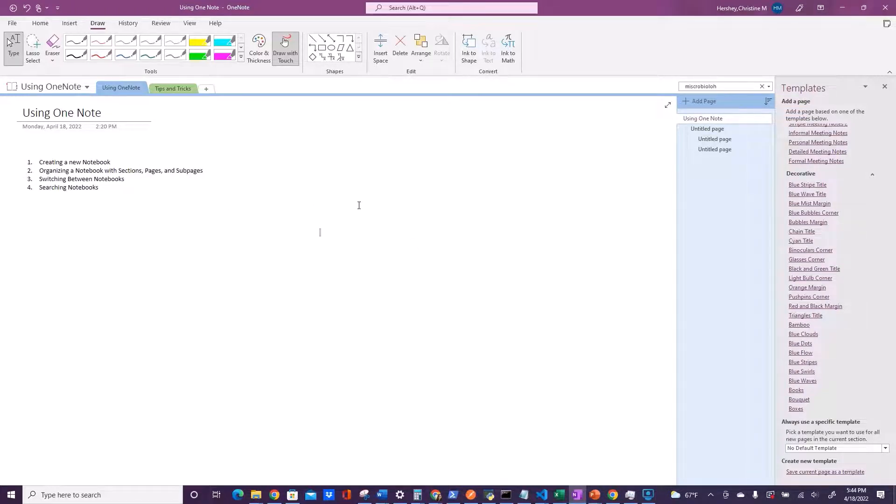
pyautogui.write('dfkjdfkjsd')
pyautogui.press('BackSpace')
pyautogui.press('BackSpace')
pyautogui.press('BackSpace')
pyautogui.press('BackSpace')
pyautogui.press('BackSpace')
pyautogui.press('BackSpace')
pyautogui.press('BackSpace')
pyautogui.press('BackSpace')
pyautogui.press('BackSpace')
pyautogui.press('BackSpace')
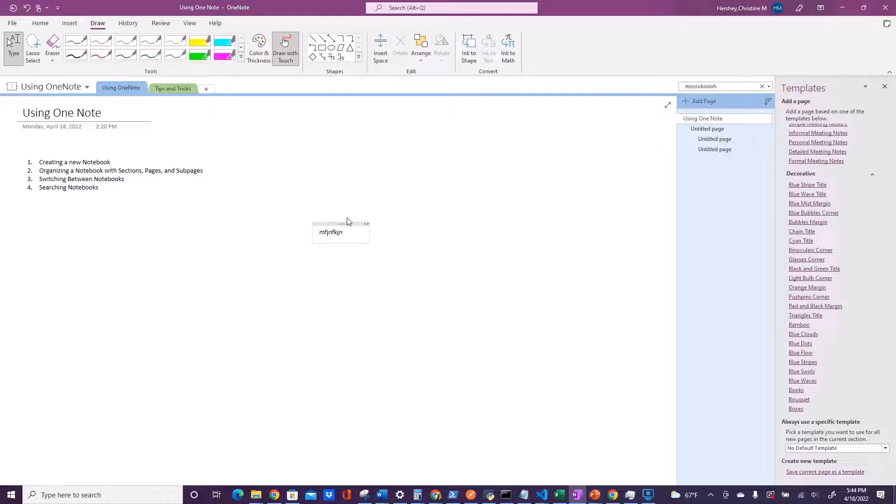
# Widen the note container holding the numbered list to about twice its width.
pyautogui.click(193, 171)
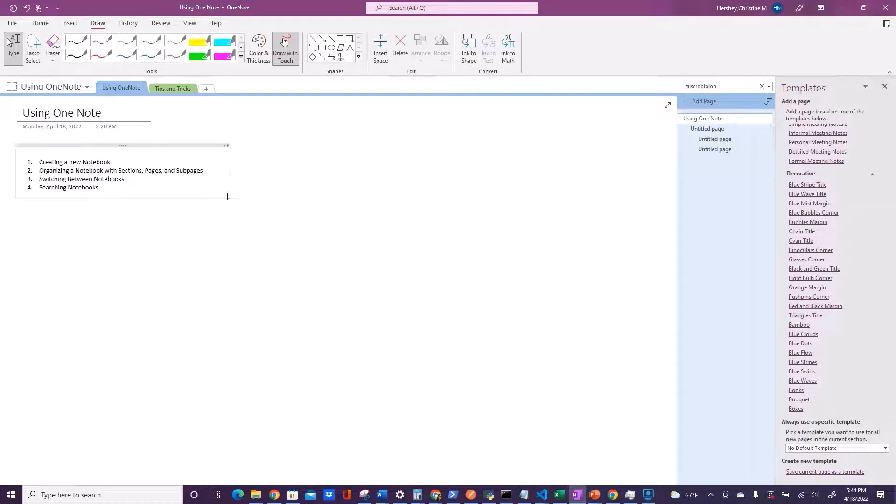
pyautogui.moveTo(226, 146); pyautogui.dragTo(438, 171)
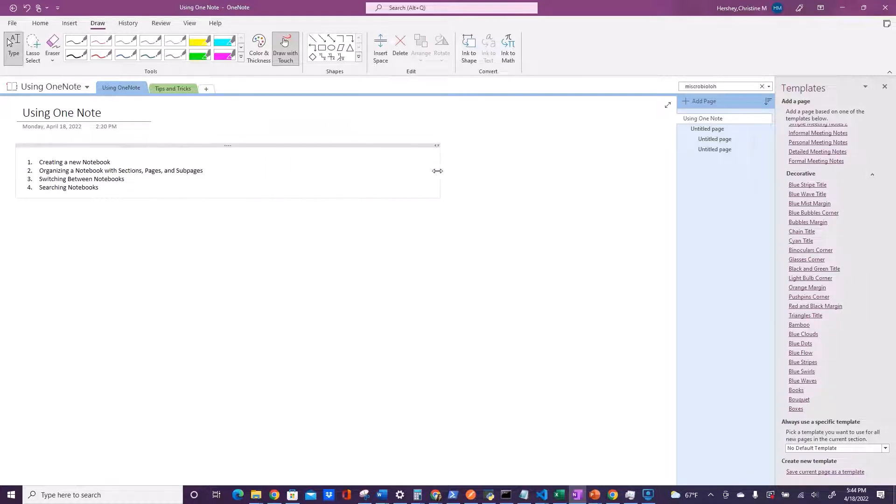
pyautogui.click(71, 23)
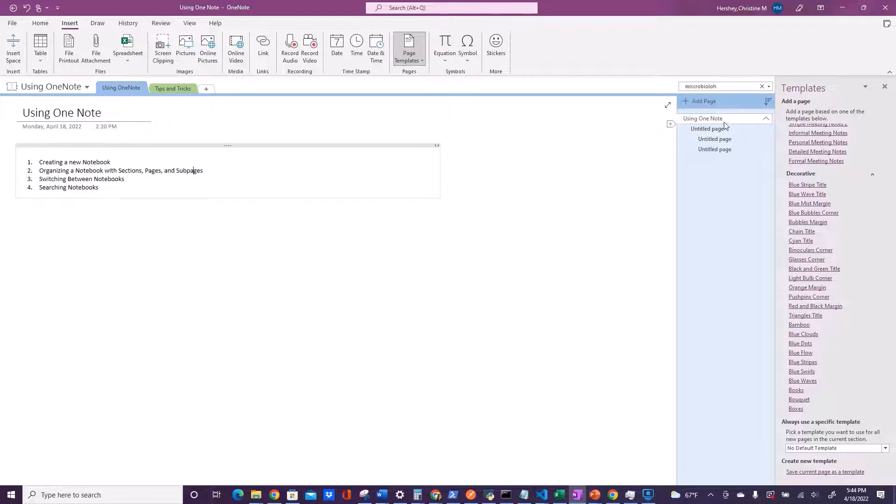
# Title the first untitled page below the Using One Note page 2021.
pyautogui.click(713, 131)
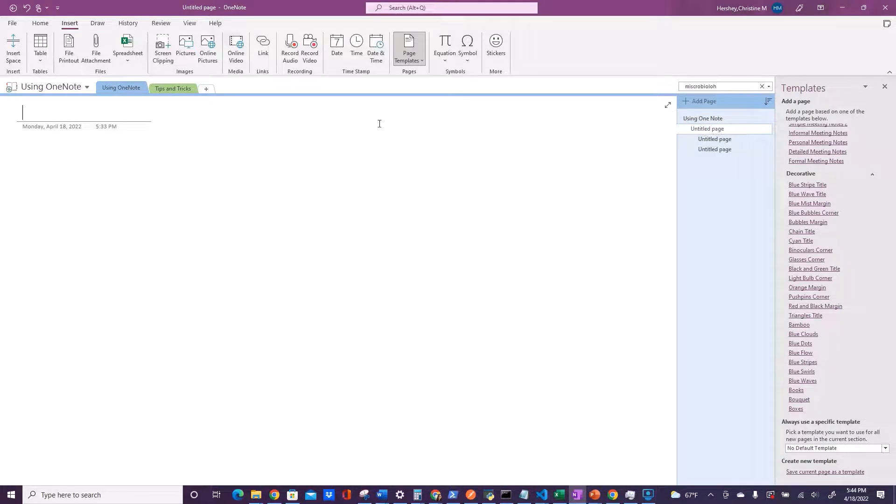
pyautogui.click(120, 117)
pyautogui.write('2021')
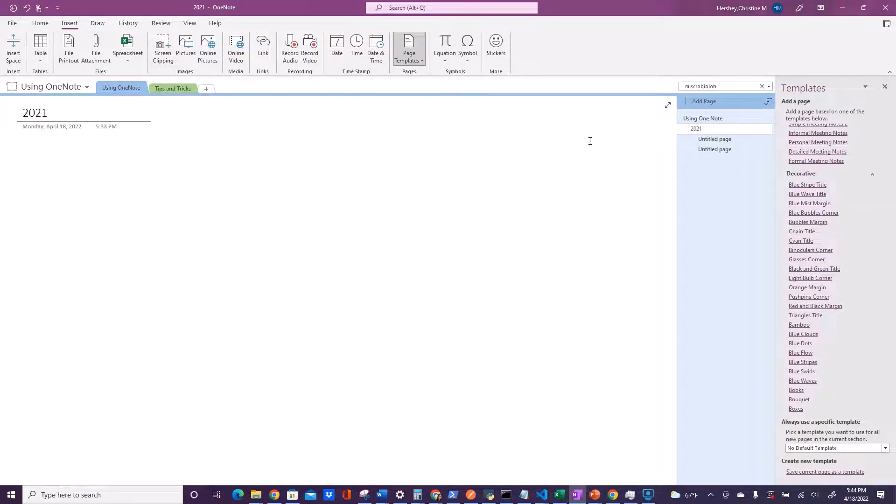
# Title the first untitled subpage under the 2021 page 02/01/2021.
pyautogui.click(725, 141)
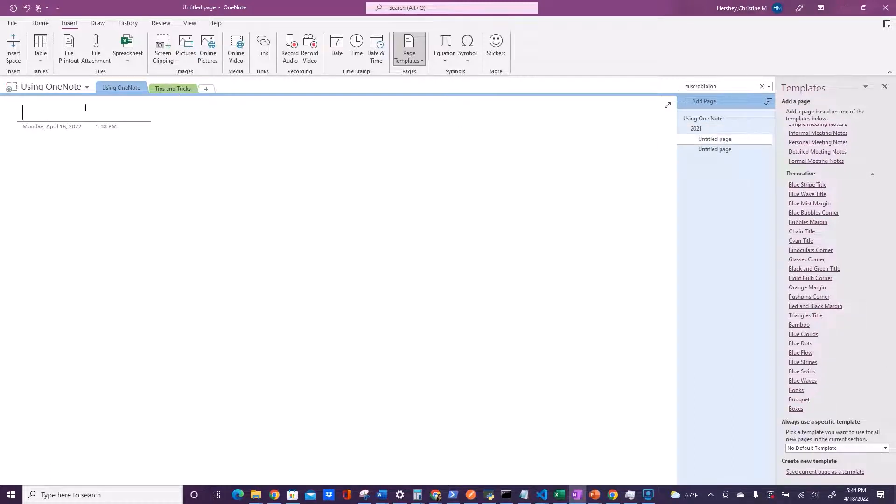
pyautogui.write('02/01/2')
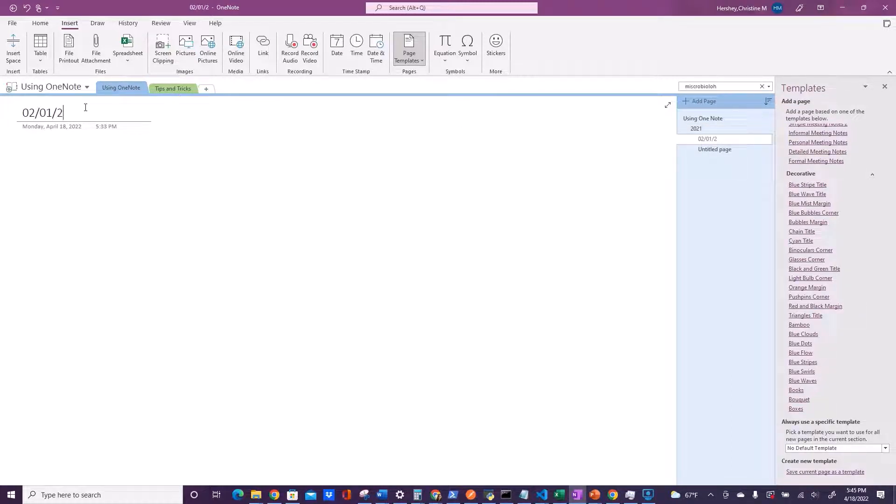
pyautogui.write('021')
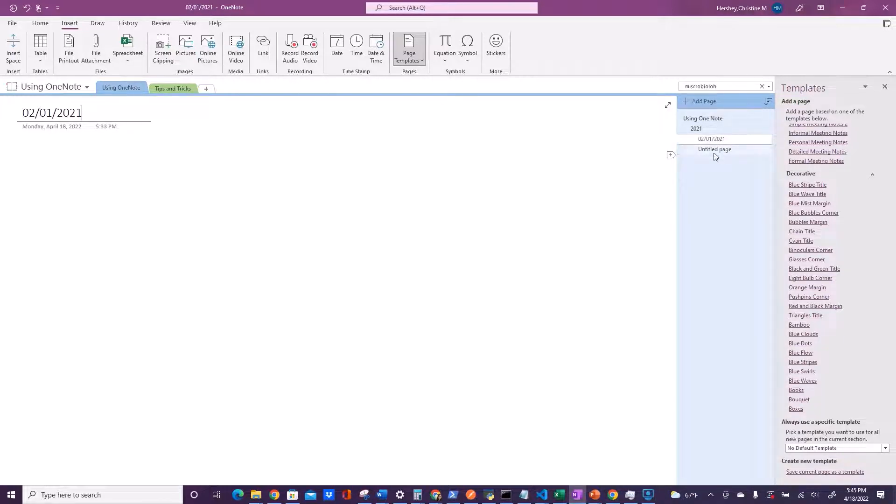
pyautogui.click(720, 140)
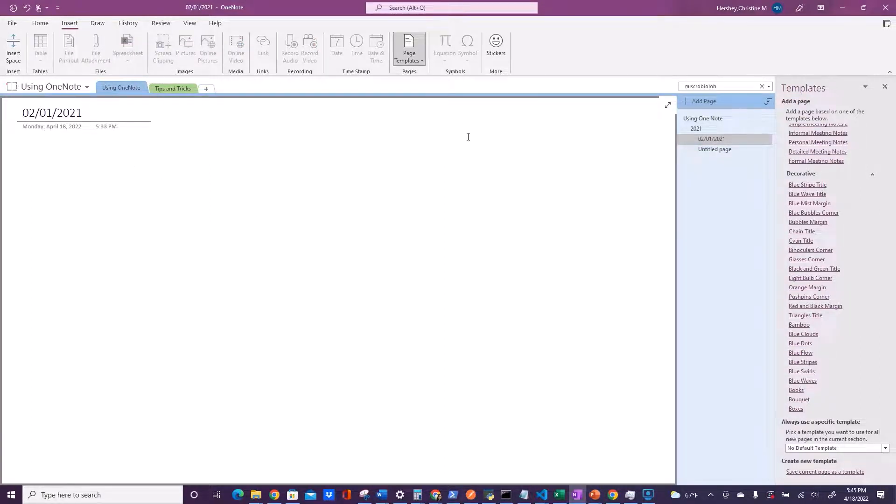
# From the Using One Note page, view the University of Florida and Computer Pros Inc. notebooks, and return to the Using OneNote notebook.
pyautogui.click(704, 119)
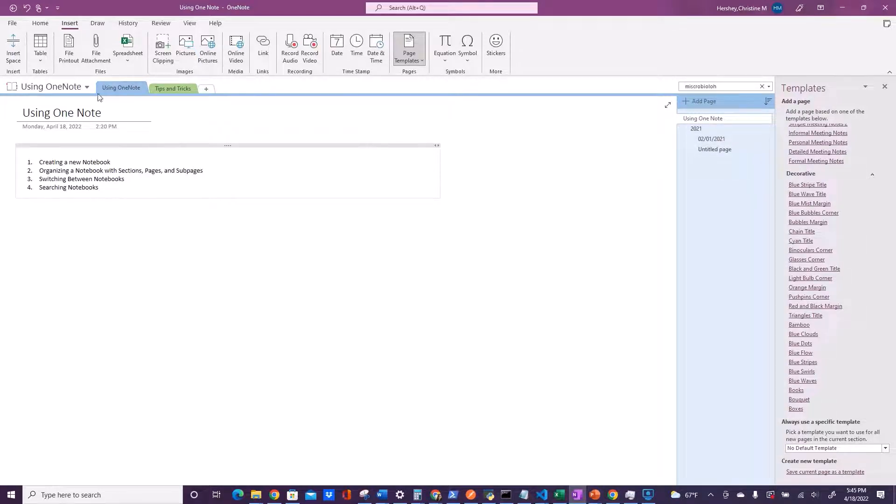
pyautogui.click(73, 86)
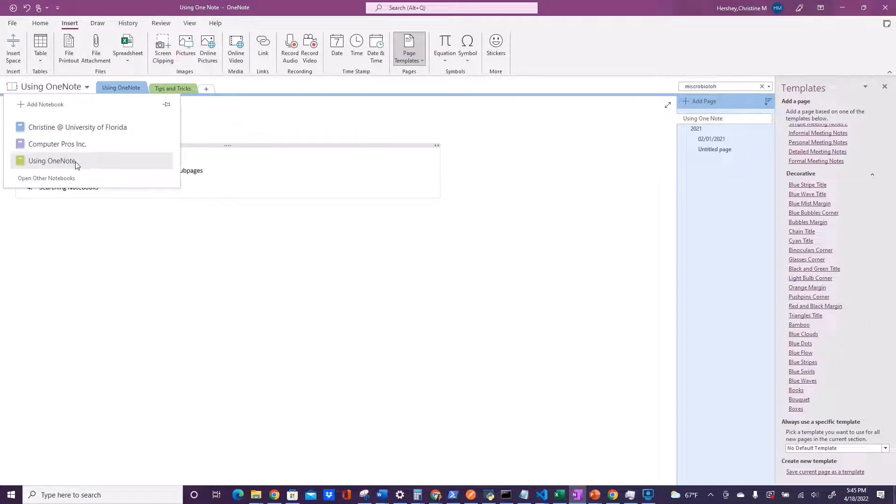
pyautogui.click(76, 126)
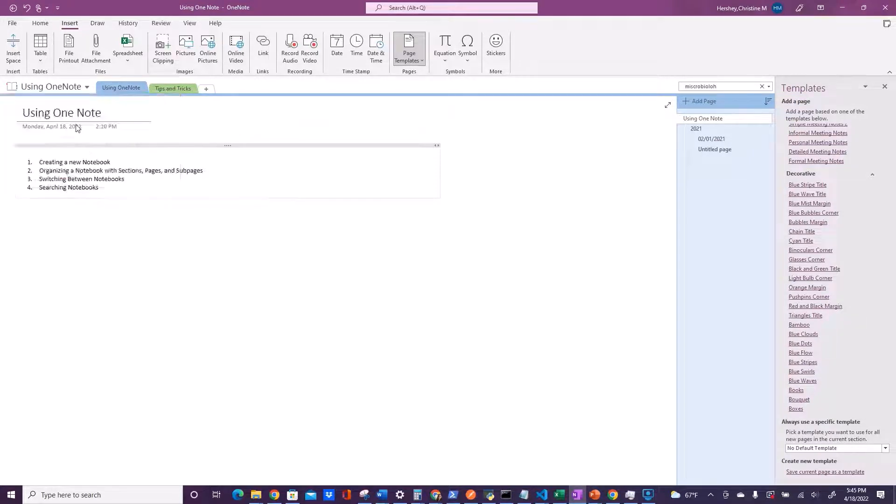
pyautogui.click(122, 88)
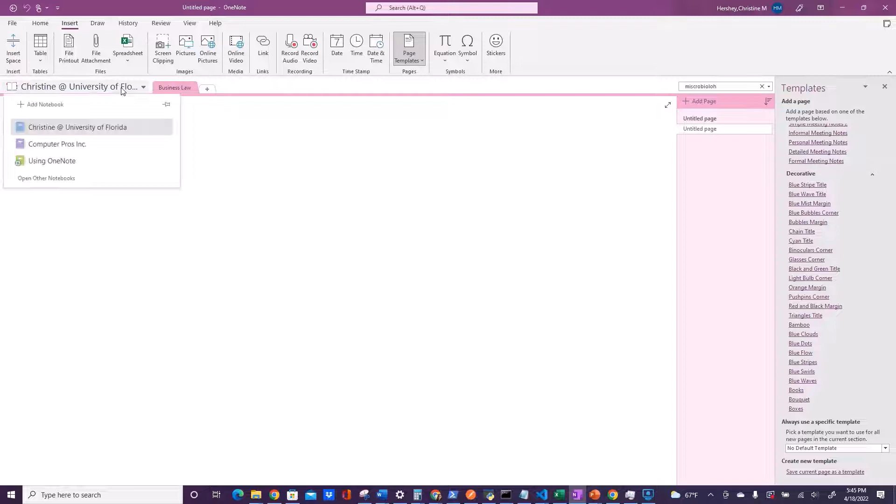
pyautogui.click(83, 145)
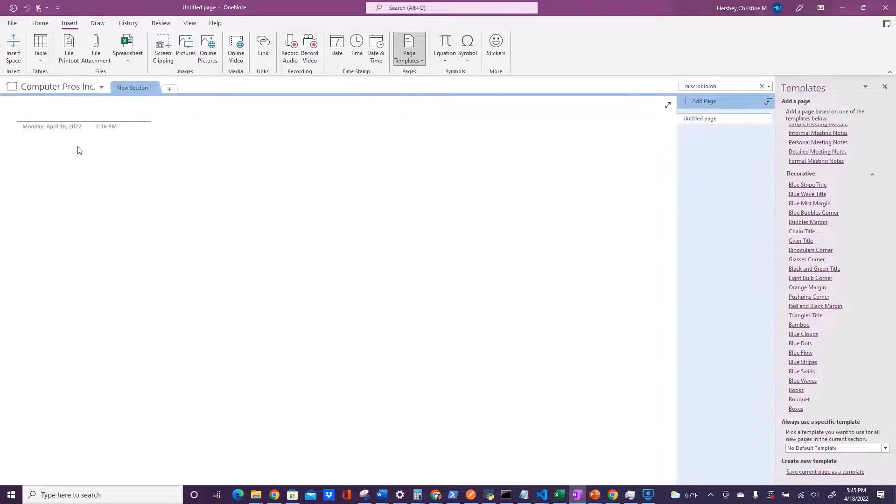
pyautogui.click(77, 89)
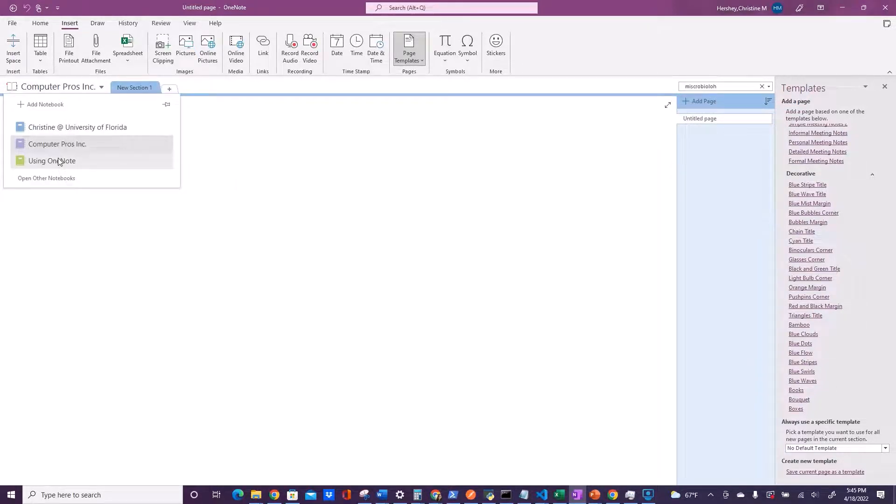
pyautogui.click(58, 161)
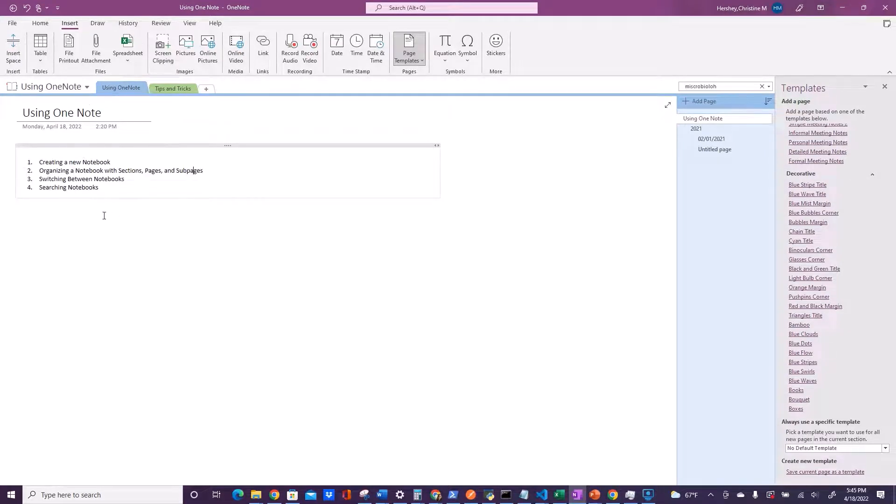
# Search all notebooks for "microbio" and clear the search term.
pyautogui.click(721, 87)
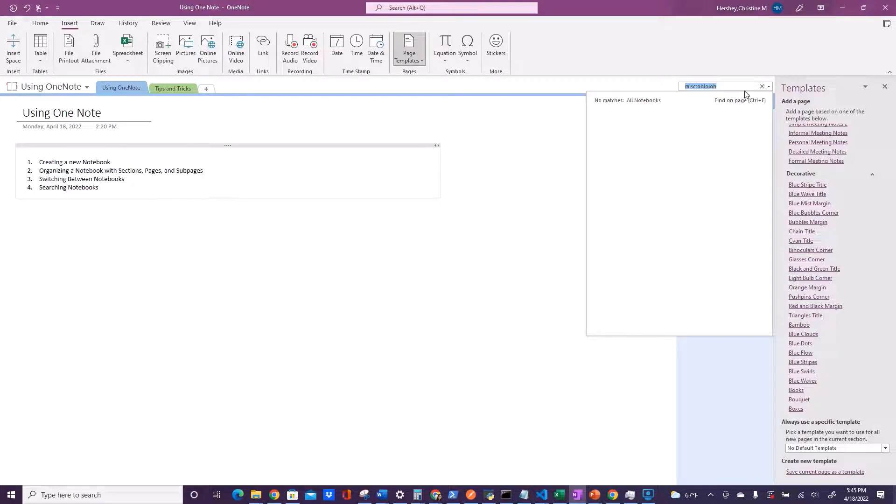
pyautogui.write('mis')
pyautogui.write('ro')
pyautogui.write('bio')
pyautogui.click(546, 207)
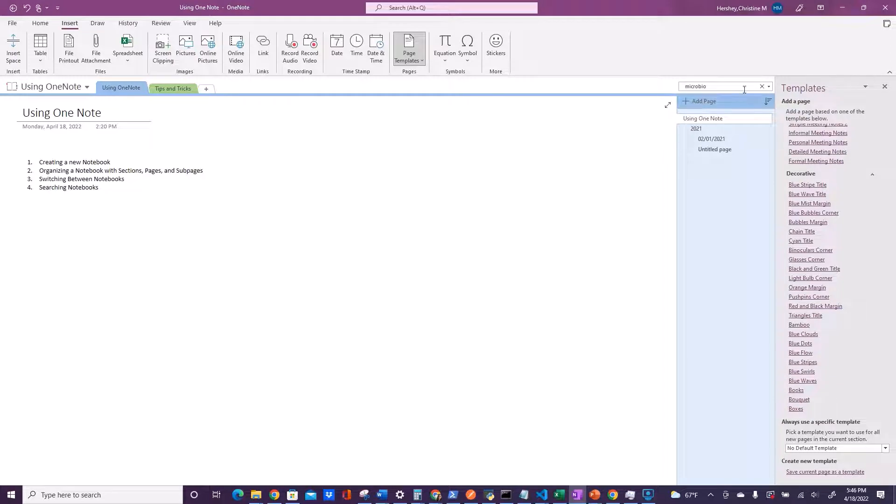
pyautogui.click(760, 87)
# In the Tips and Tricks section, uncheck the to-do box of the Using To Do Boxes item.
pyautogui.click(172, 88)
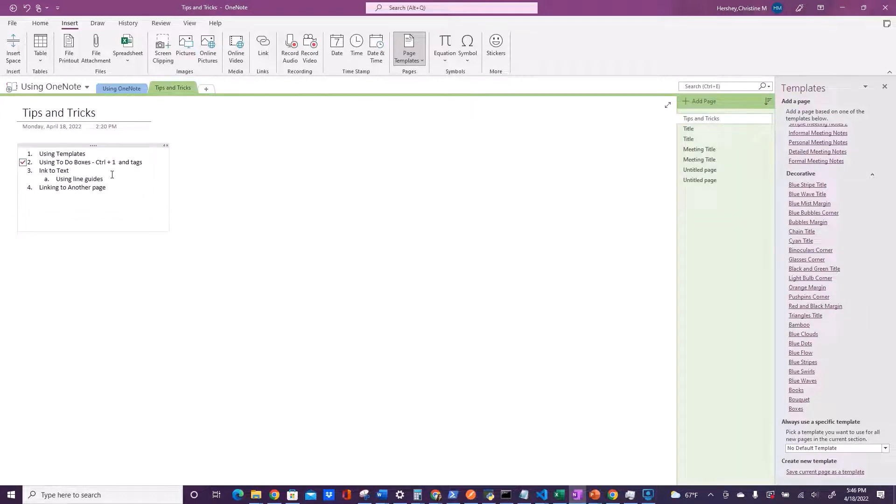
pyautogui.click(23, 162)
pyautogui.moveTo(230, 163); pyautogui.dragTo(362, 246)
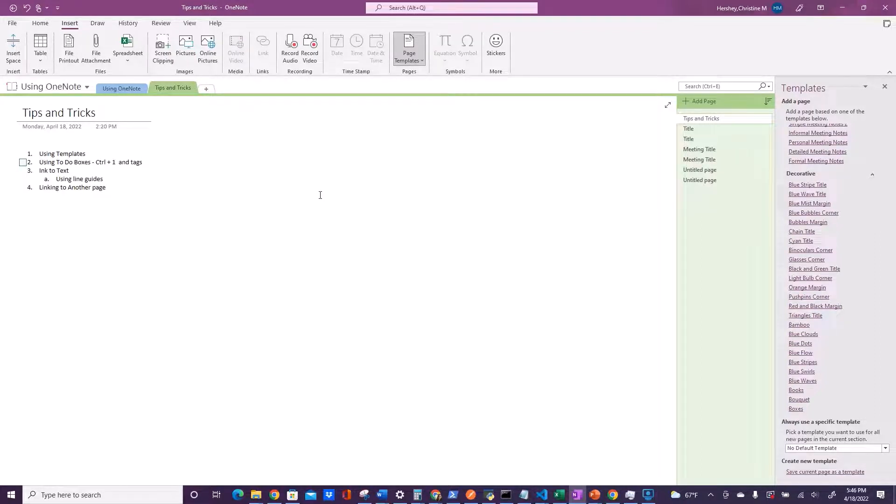
pyautogui.click(177, 136)
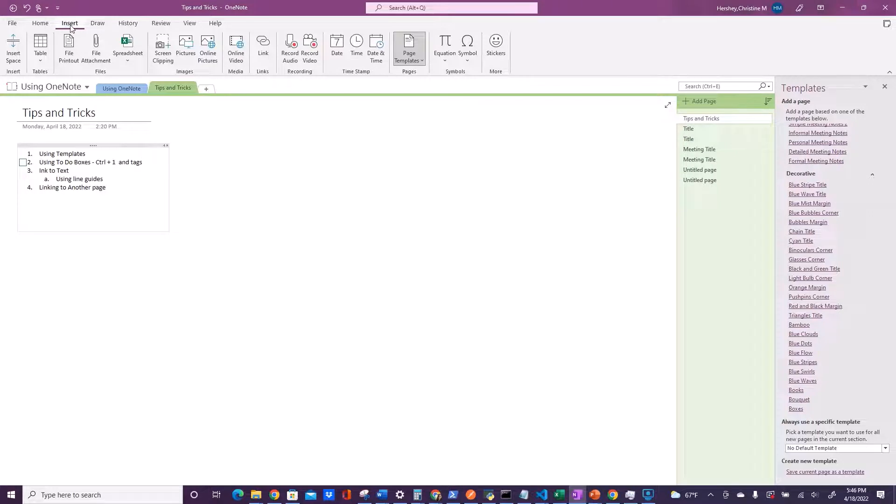
# Close and reopen the page templates list to show the template categories.
pyautogui.click(410, 54)
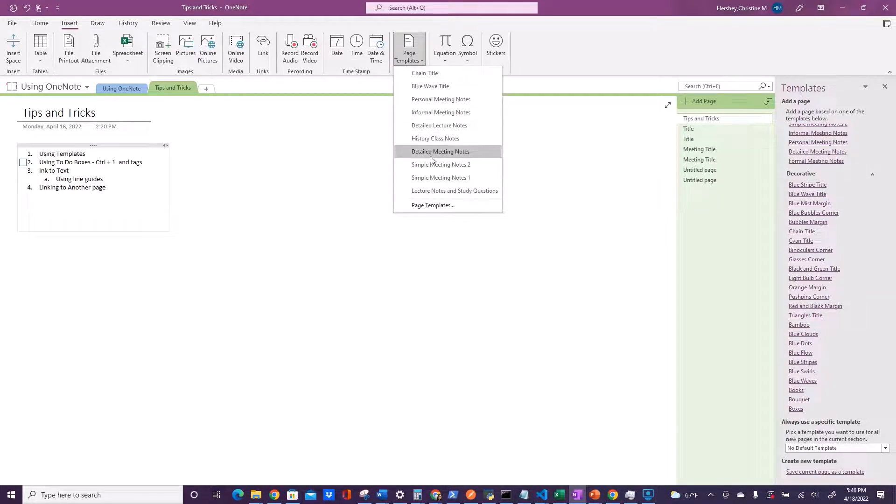
pyautogui.click(415, 206)
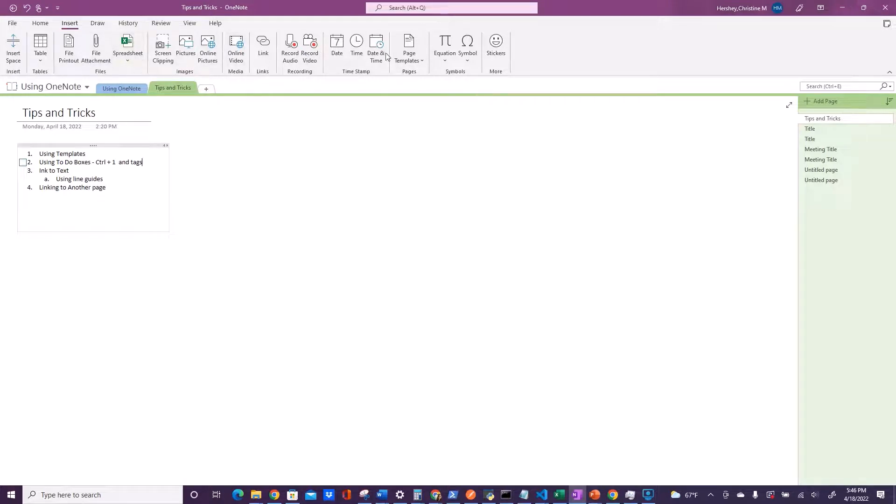
pyautogui.click(411, 64)
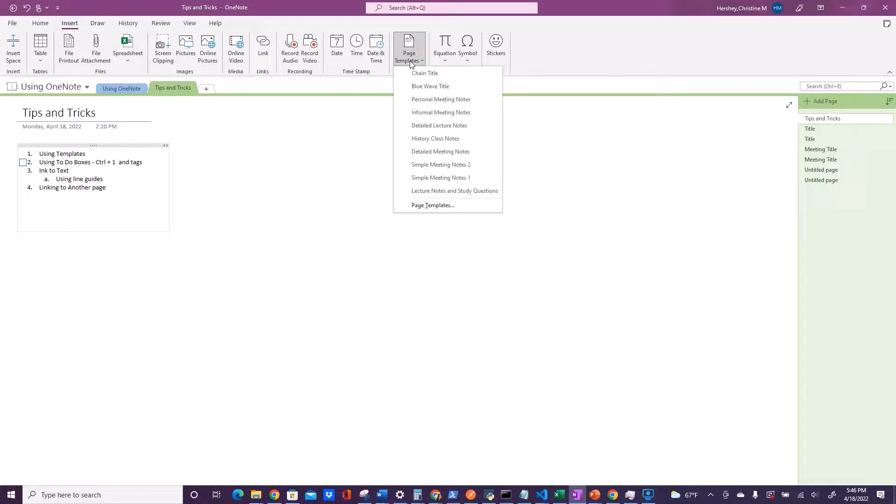
pyautogui.click(441, 206)
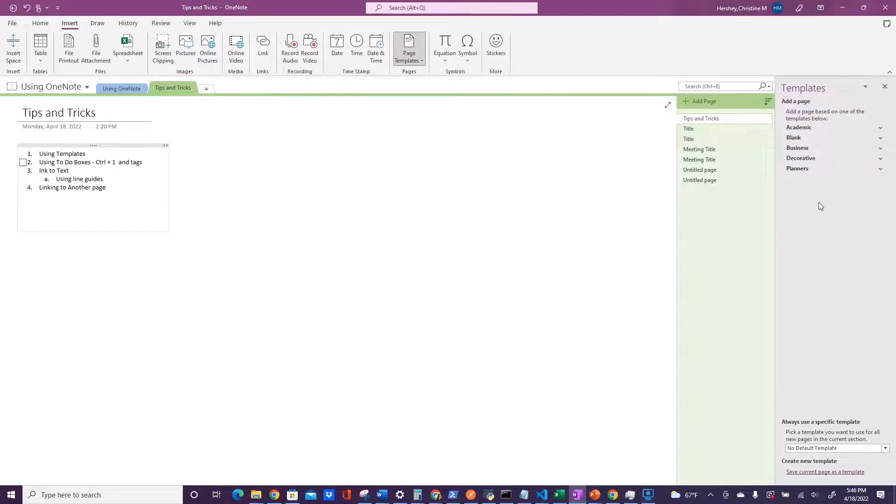
# Add pages from the academic templates Lecture Notes and Study Questions, History Class Notes, Detailed Lecture Notes and Simple Lecture Notes.
pyautogui.click(809, 131)
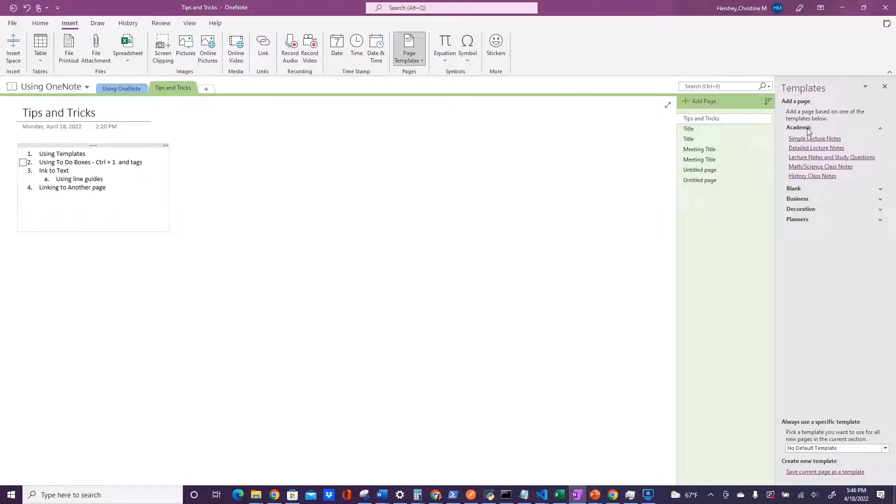
pyautogui.click(819, 159)
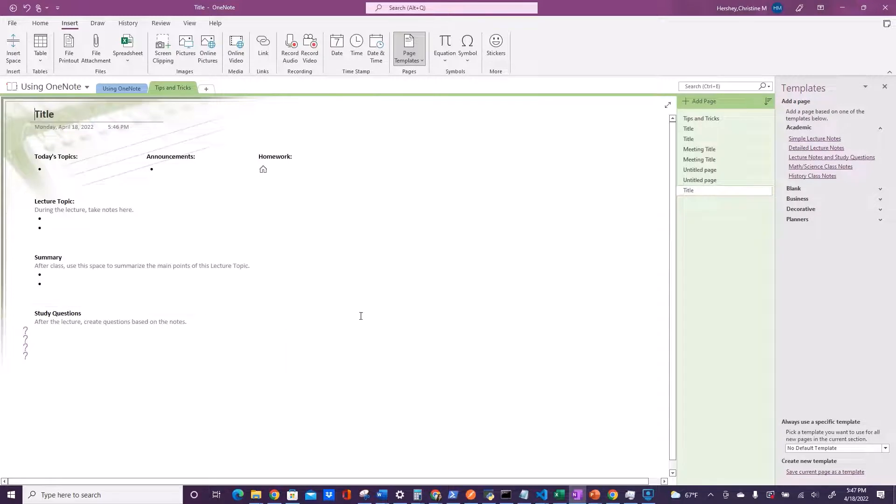
pyautogui.click(817, 176)
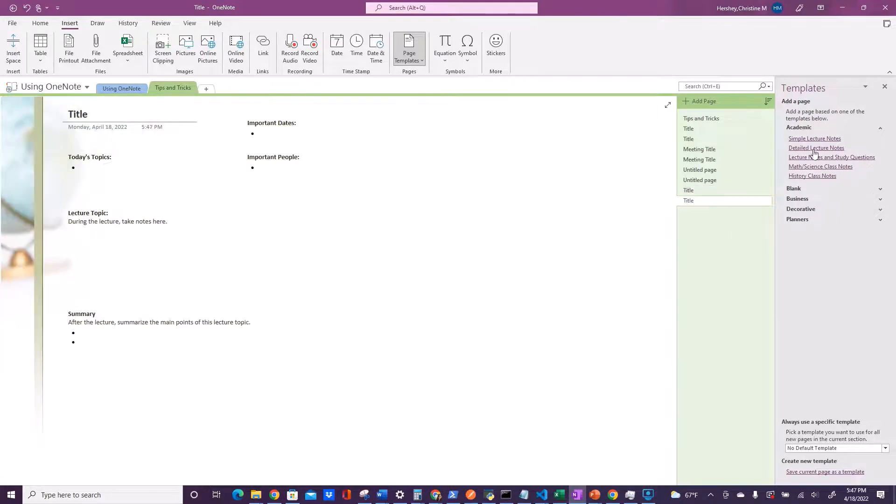
pyautogui.click(811, 149)
pyautogui.click(804, 140)
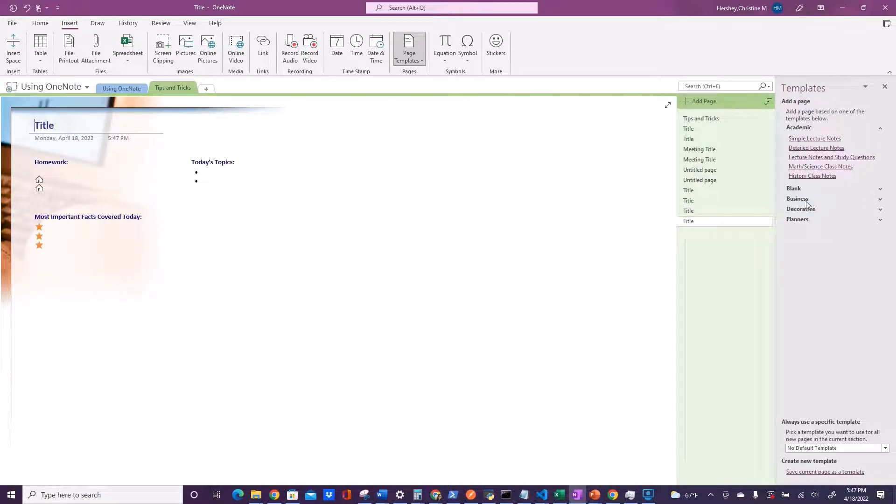
# Add a page from the business template Simple Meeting Notes 1.
pyautogui.click(881, 200)
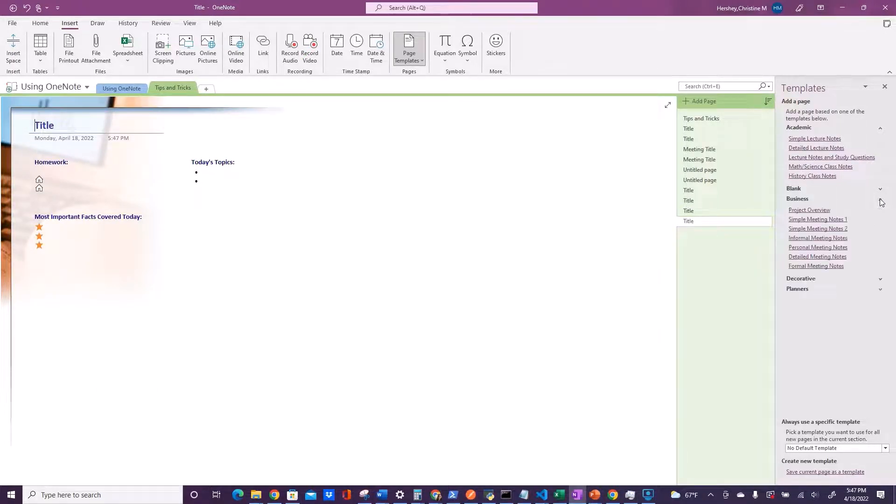
pyautogui.click(822, 221)
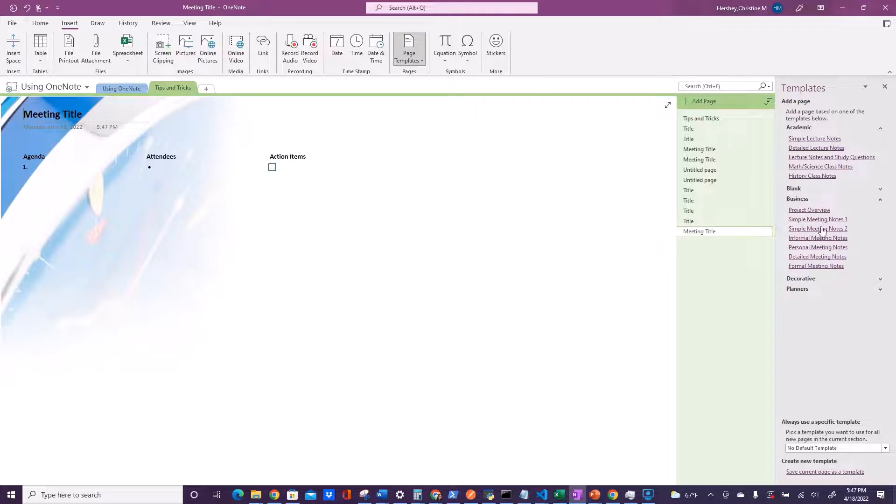
# Add pages from the business templates Informal Meeting Notes, Personal Meeting Notes, Detailed Meeting Notes and Formal Meeting Notes.
pyautogui.click(821, 240)
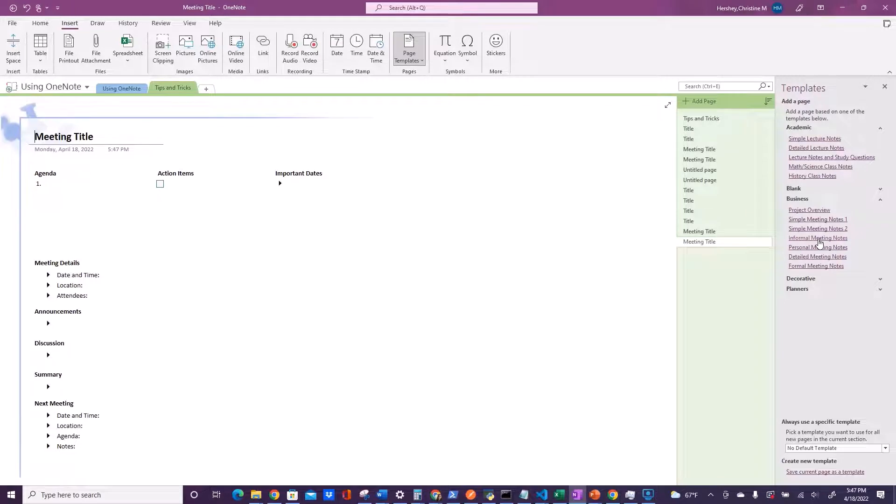
pyautogui.click(820, 248)
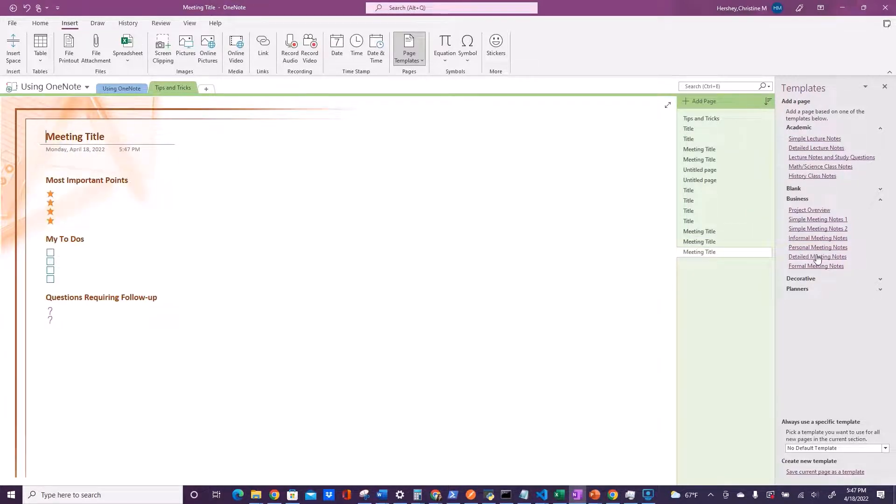
pyautogui.click(818, 257)
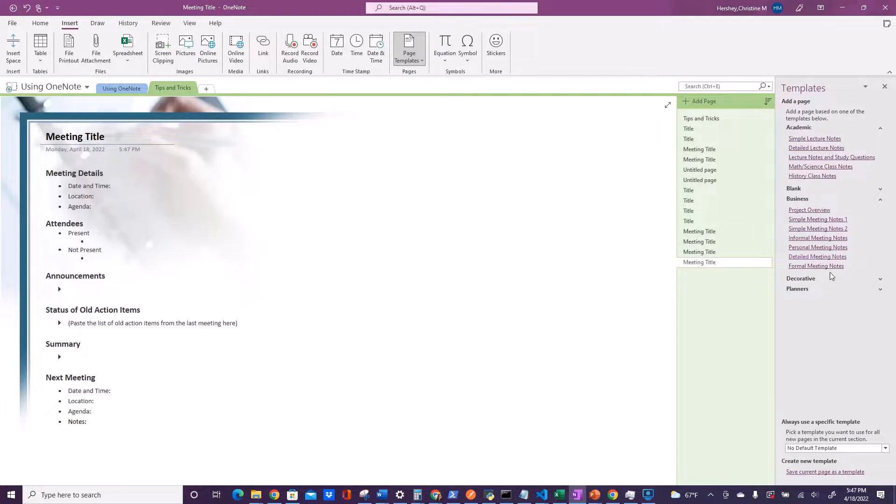
pyautogui.click(837, 268)
# Add pages from the planner templates Simple To Do List and Prioritized To Do List.
pyautogui.click(803, 290)
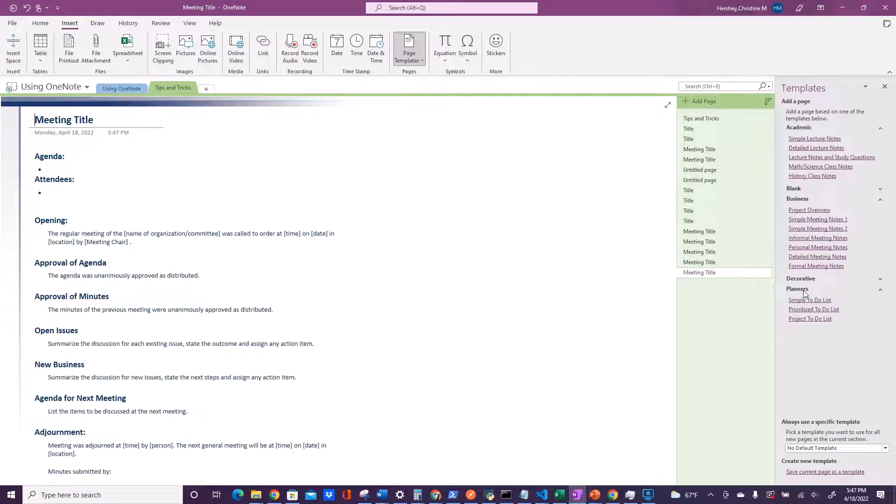
pyautogui.click(812, 301)
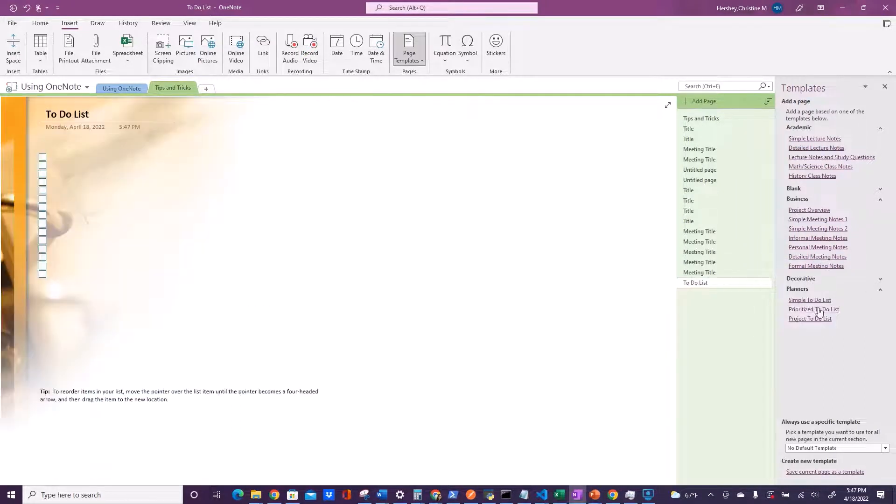
pyautogui.click(816, 310)
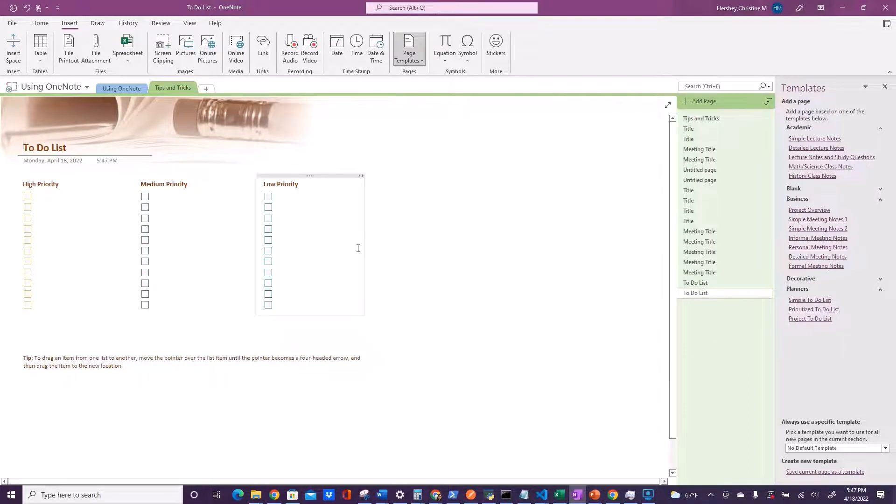
# Visit the Using OneNote section, return to the Tips and Tricks section and open its Tips and Tricks page.
pyautogui.click(126, 88)
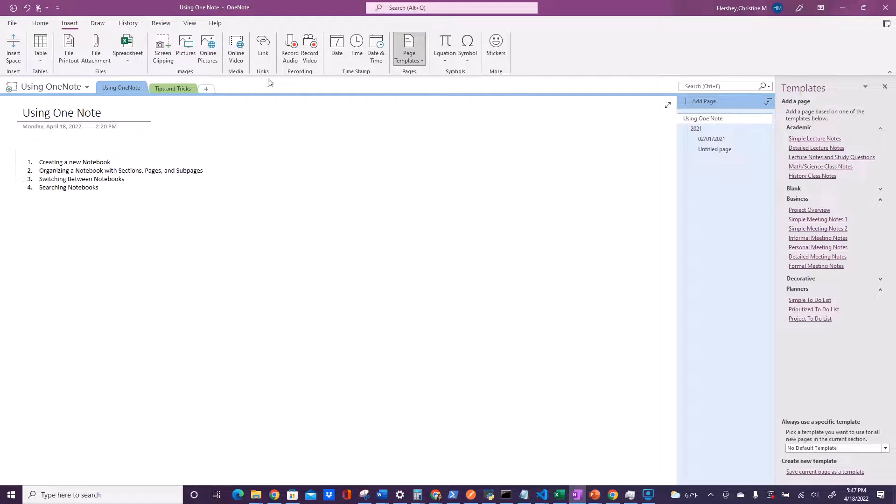
pyautogui.click(175, 87)
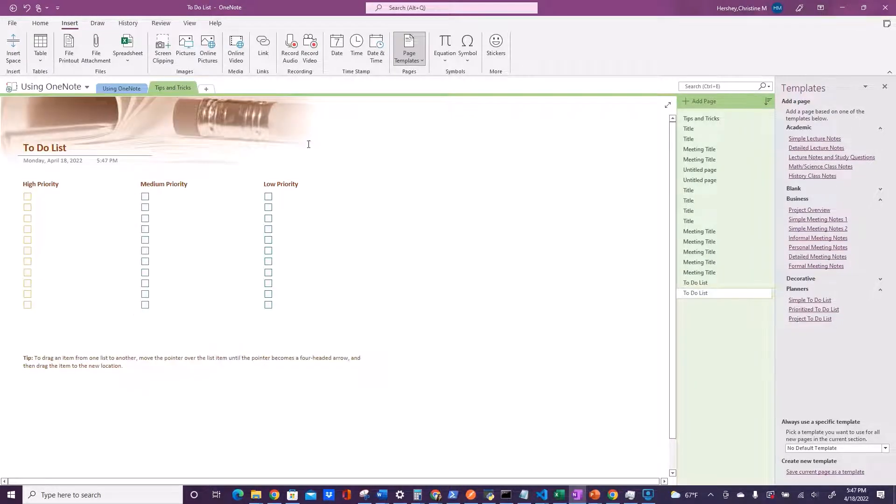
pyautogui.click(703, 119)
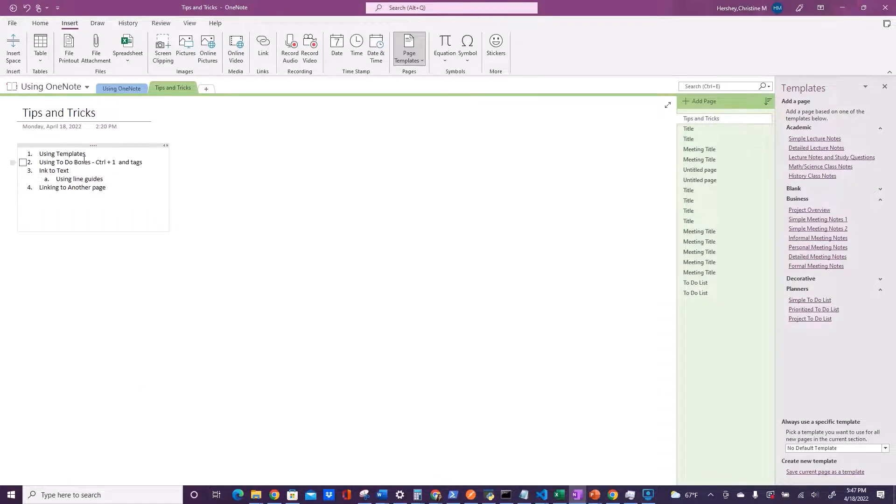
# Highlight the Using To Do Boxes item, and check and uncheck its to-do box.
pyautogui.moveTo(143, 162); pyautogui.dragTo(39, 162)
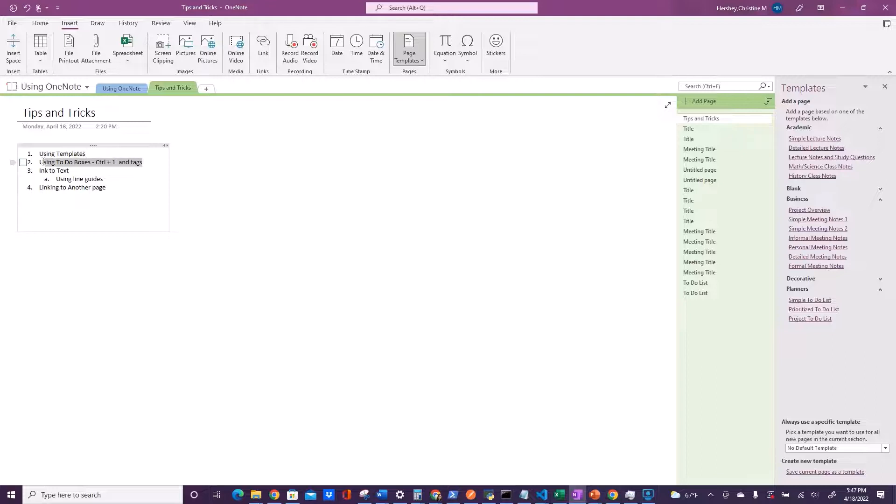
pyautogui.click(22, 162)
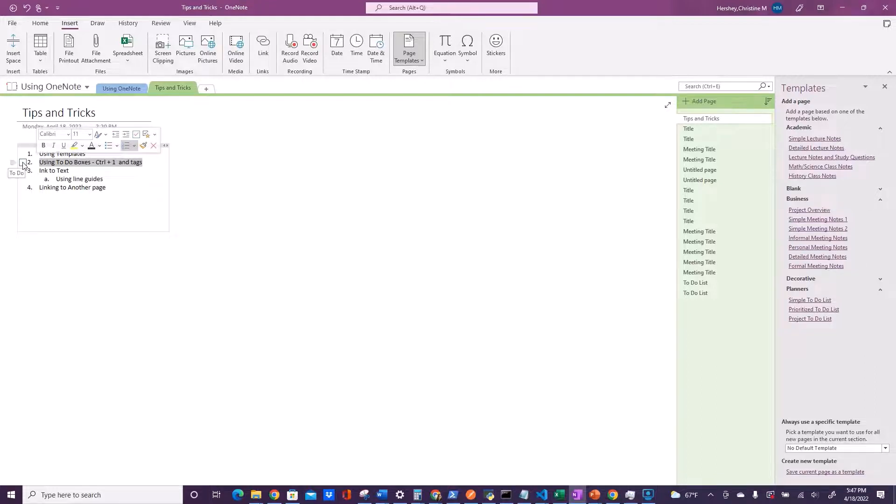
pyautogui.click(23, 163)
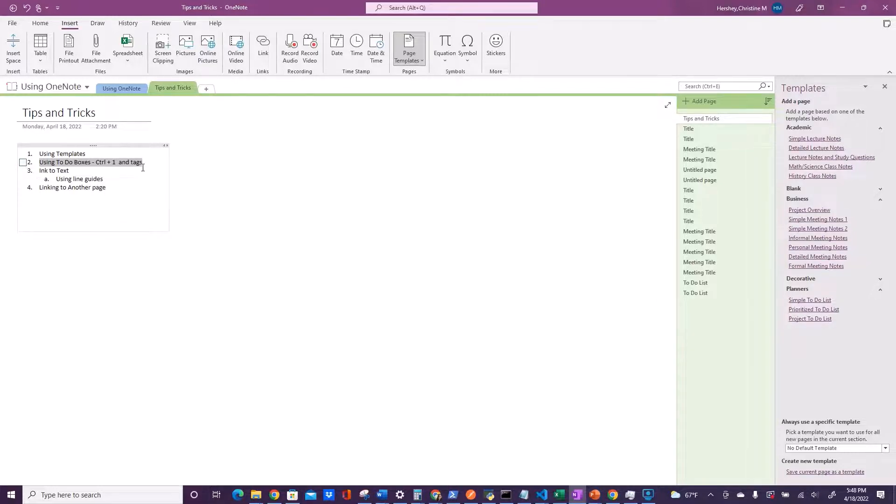
pyautogui.click(144, 166)
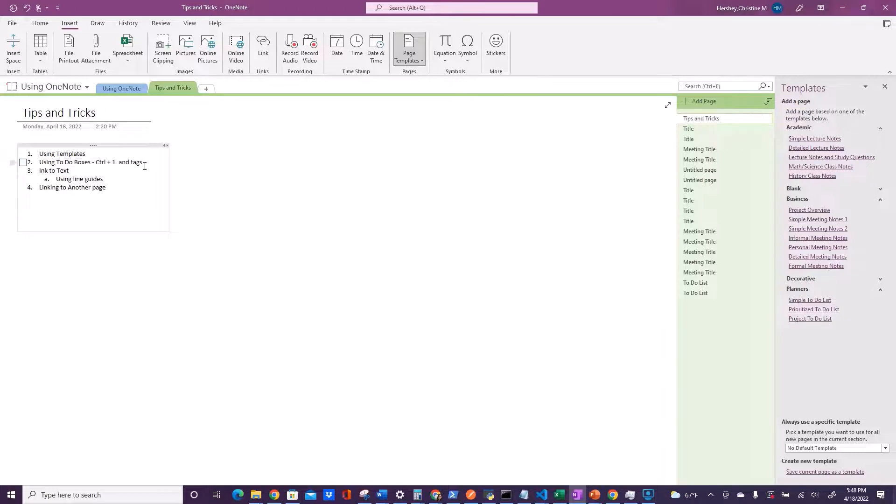
# Select the whole Using To Do Boxes line and cycle its to-do tag through its states back to an unchecked box.
pyautogui.doubleClick(54, 166)
pyautogui.tripleClick(54, 167)
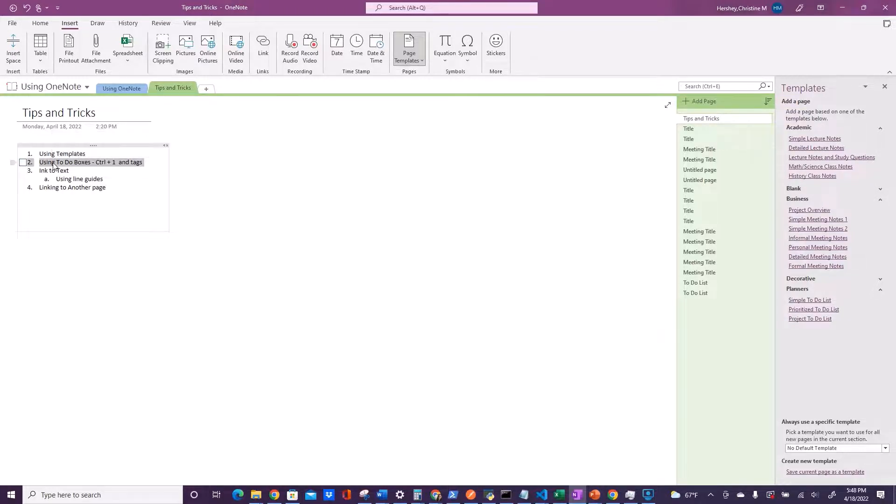
pyautogui.hotkey('ctrl', '1')
pyautogui.hotkey('ctrl', '1')
pyautogui.hotkey('ctrl', '1')
pyautogui.hotkey('ctrl', '1')
pyautogui.click(115, 174)
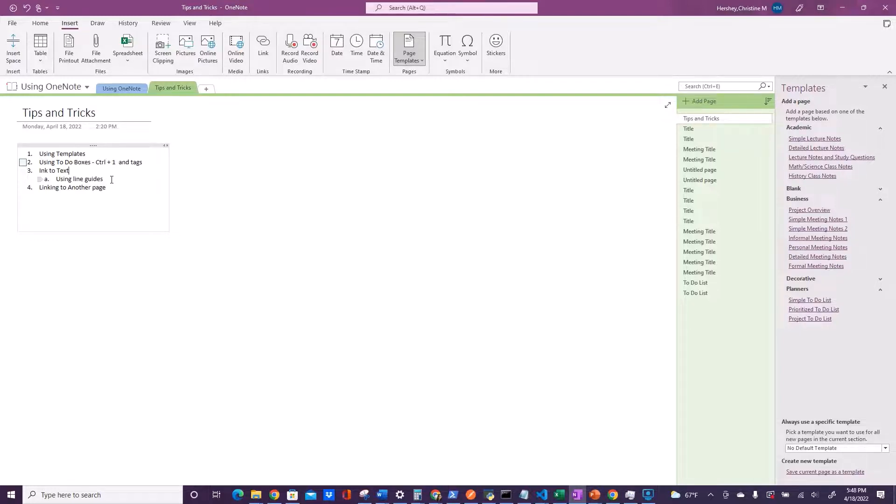
# Handwrite the word Hello with the thin black pen in the empty area of the Tips and Tricks page.
pyautogui.click(96, 24)
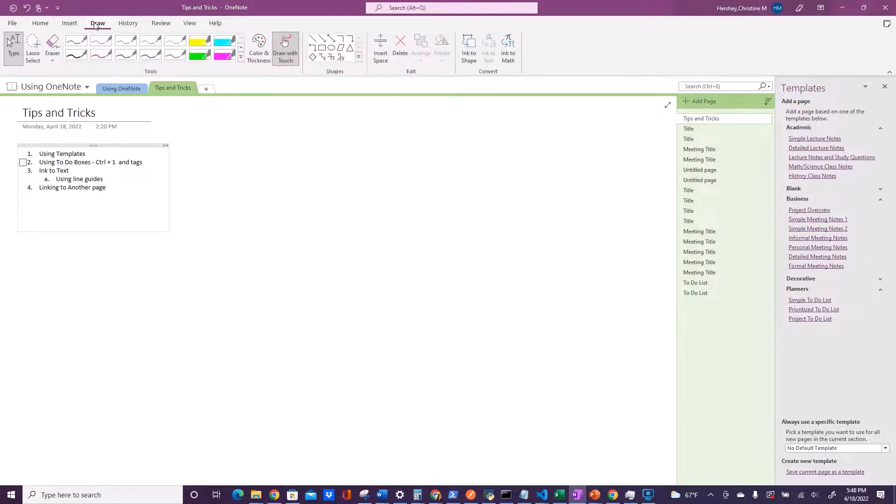
pyautogui.click(80, 42)
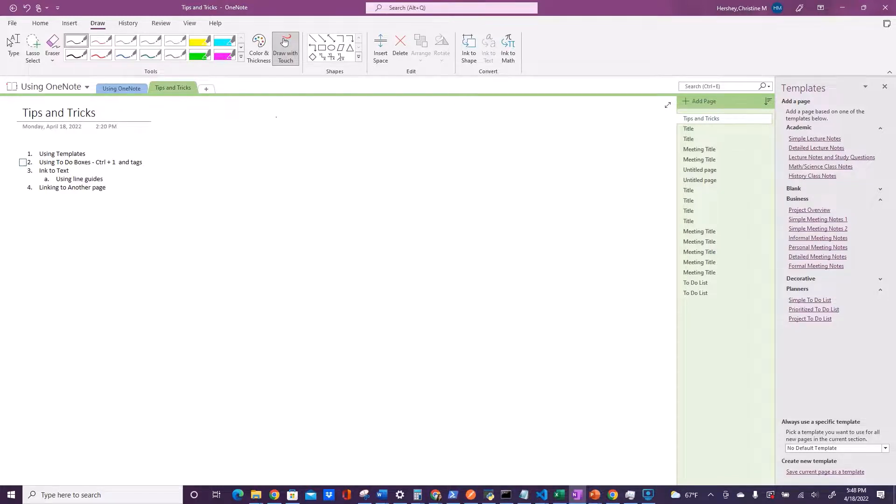
pyautogui.moveTo(327, 257); pyautogui.dragTo(330, 340)
pyautogui.moveTo(328, 296); pyautogui.dragTo(361, 291)
pyautogui.moveTo(361, 258); pyautogui.dragTo(360, 354)
pyautogui.moveTo(393, 316); pyautogui.dragTo(411, 335)
pyautogui.moveTo(427, 278)
pyautogui.mouseDown()
pyautogui.moveTo(427, 351)
pyautogui.moveTo(451, 358)
pyautogui.mouseUp()
pyautogui.moveTo(496, 310)
pyautogui.mouseDown()
pyautogui.moveTo(508, 335)
pyautogui.moveTo(494, 326)
pyautogui.mouseUp()
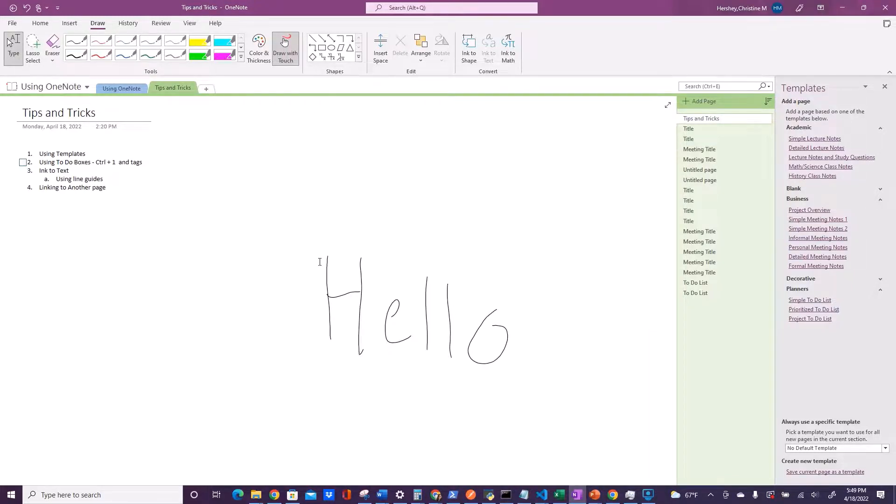
# Convert the handwritten Hello with Ink to Text and delete the converted text from the page.
pyautogui.moveTo(320, 262); pyautogui.dragTo(616, 413)
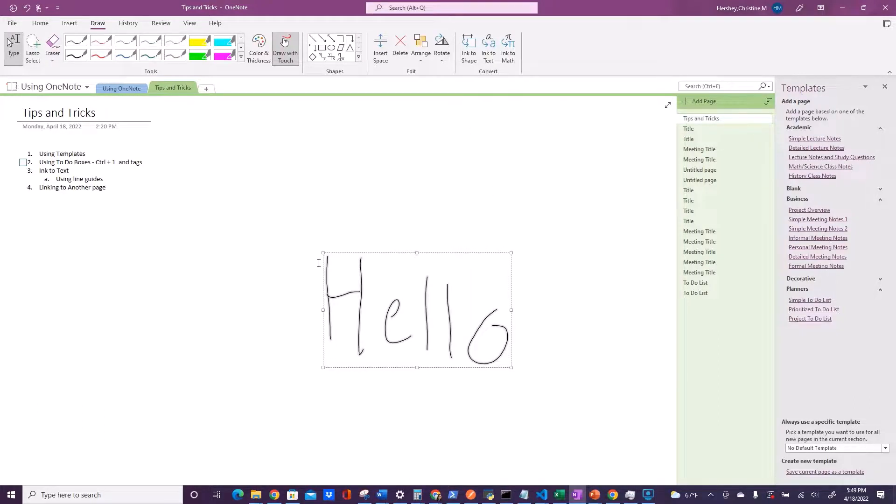
pyautogui.click(492, 58)
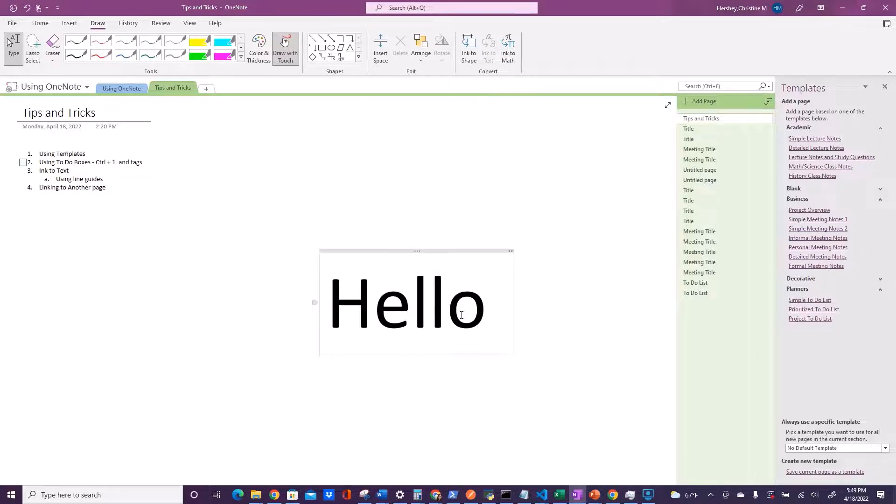
pyautogui.click(454, 252)
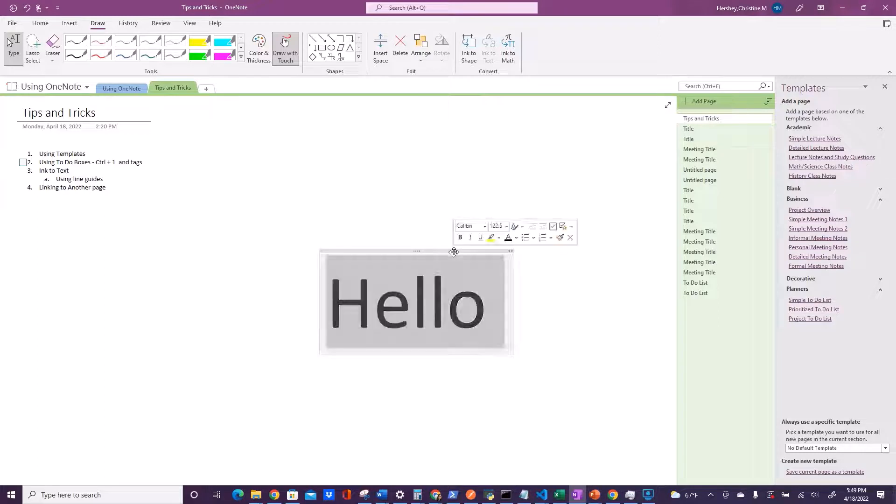
pyautogui.press('Delete')
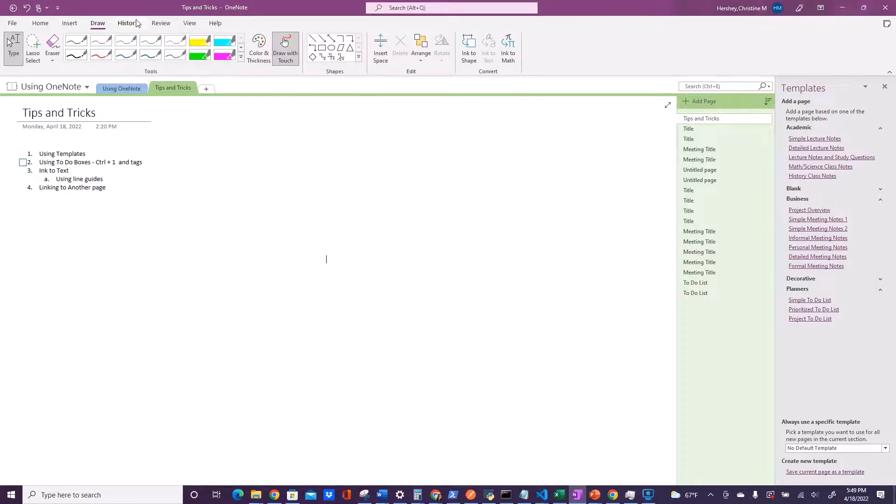
# Show rule lines on the Tips and Tricks page, try two wider line spacings, and turn the lines off.
pyautogui.click(190, 24)
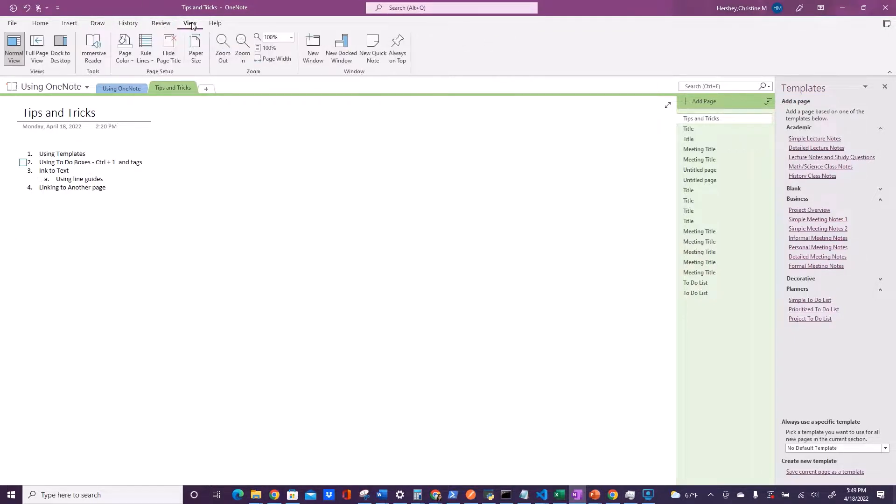
pyautogui.click(146, 45)
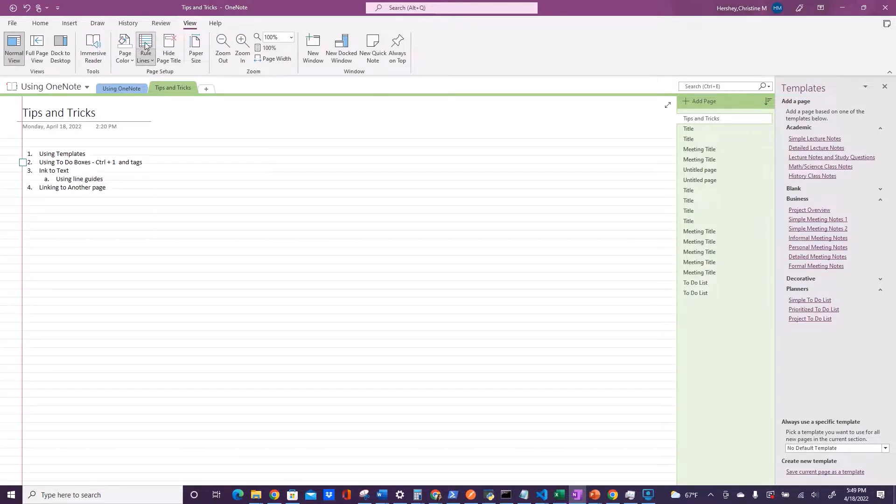
pyautogui.click(146, 59)
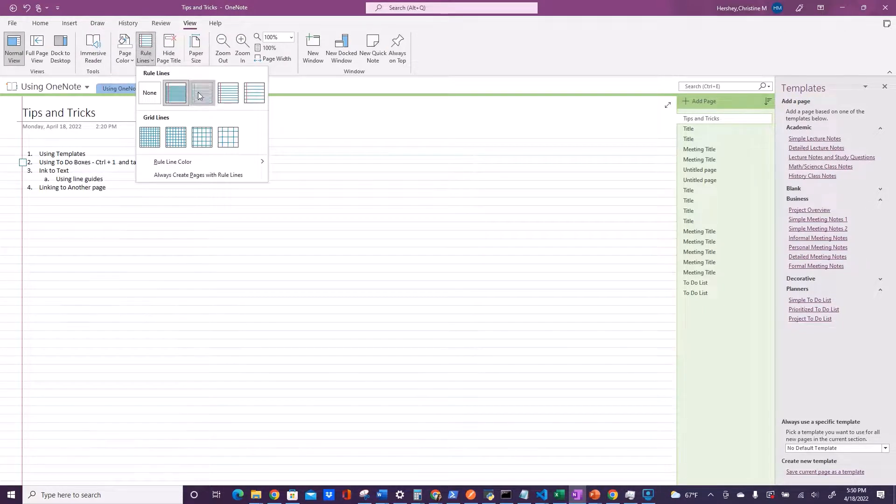
pyautogui.click(199, 92)
pyautogui.click(145, 56)
pyautogui.click(233, 91)
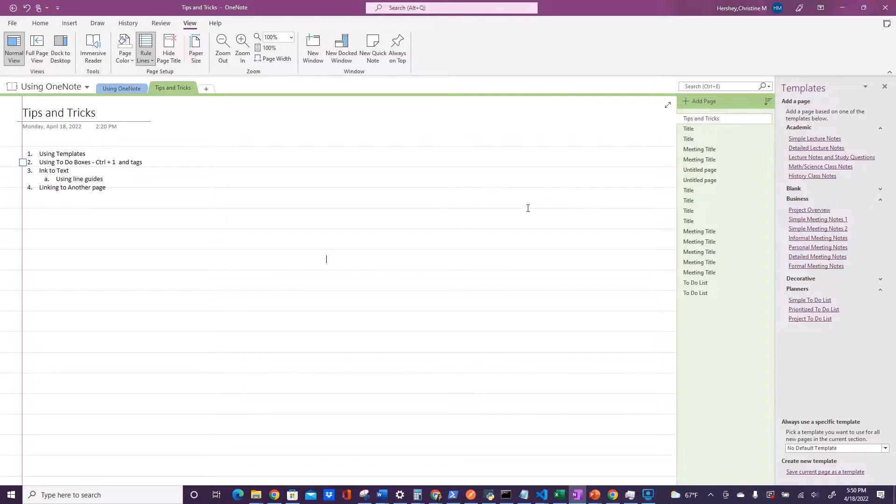
pyautogui.click(152, 59)
pyautogui.click(146, 45)
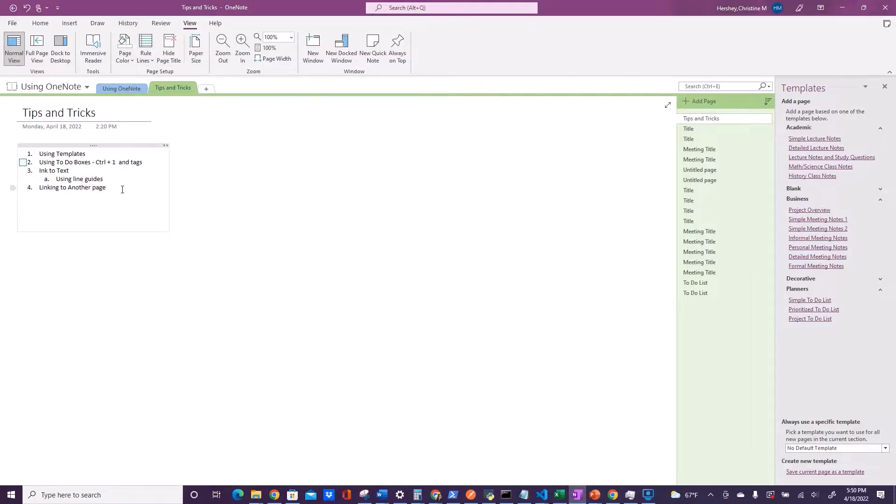
# Link the list item Linking to Another page to the Business Law section of the University of Florida notebook.
pyautogui.moveTo(123, 189); pyautogui.dragTo(38, 189)
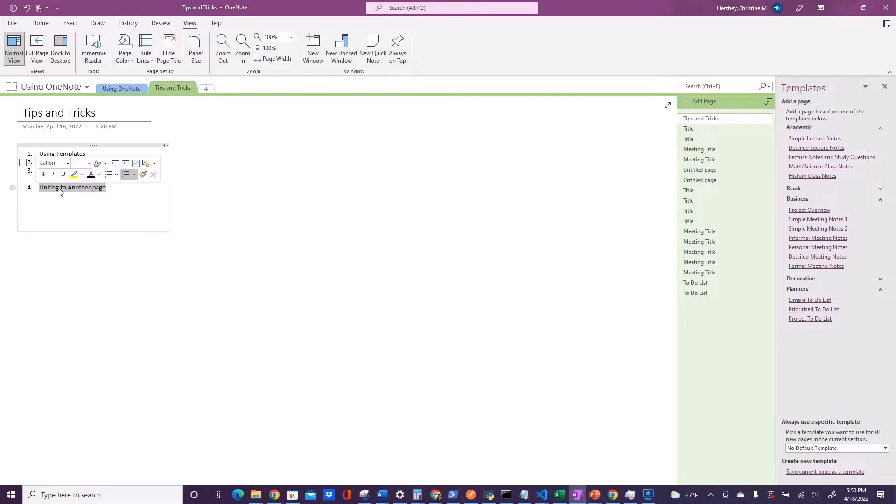
pyautogui.rightClick(60, 192)
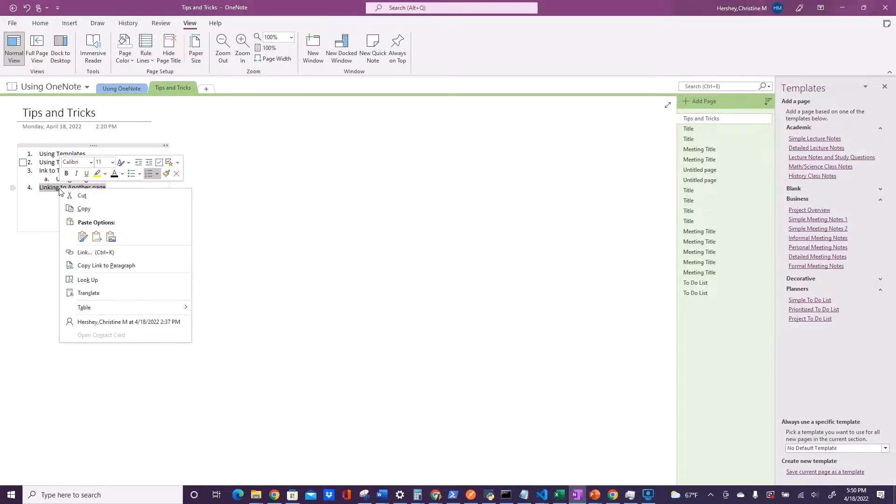
pyautogui.click(105, 251)
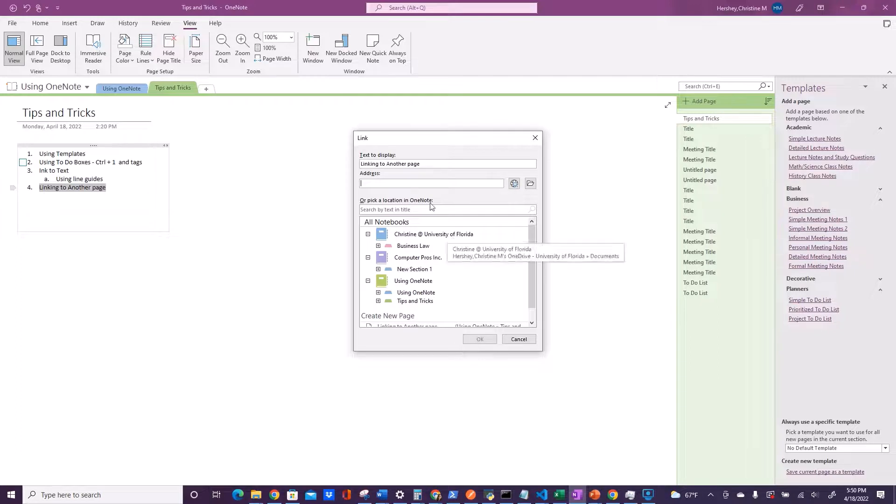
pyautogui.click(421, 247)
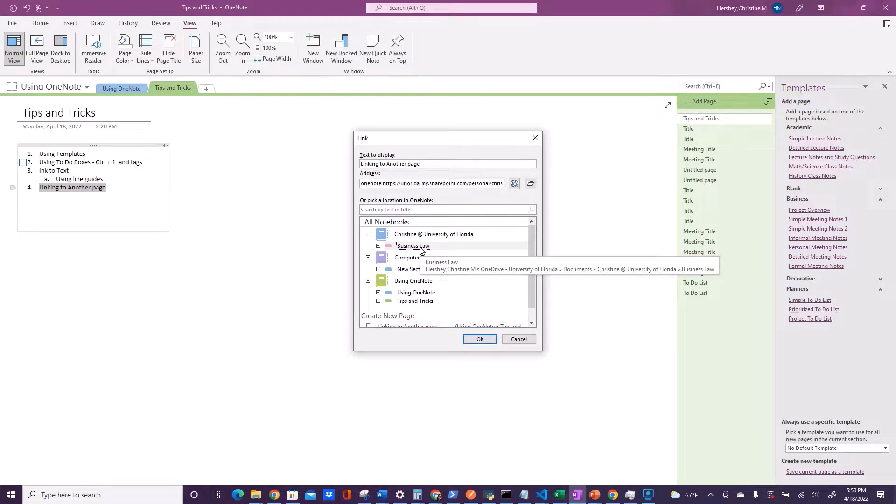
pyautogui.click(472, 339)
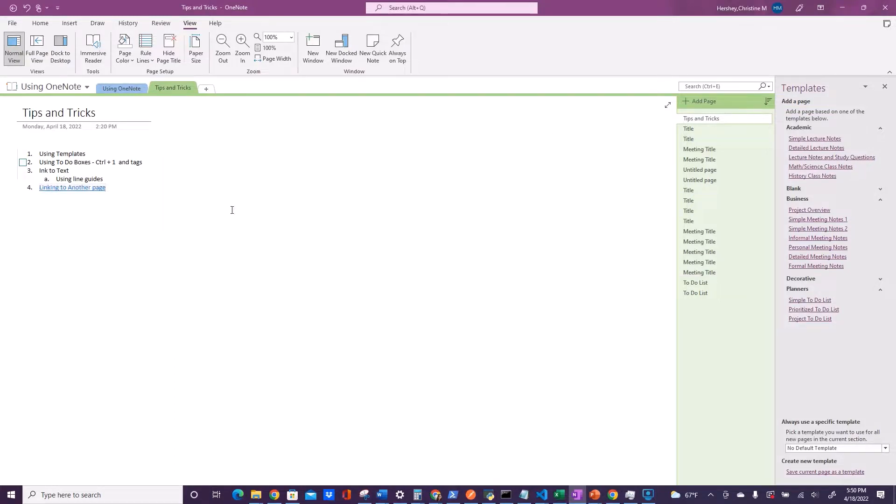
# Follow the Linking to Another page link to test it, and return to the Using OneNote notebook.
pyautogui.click(95, 187)
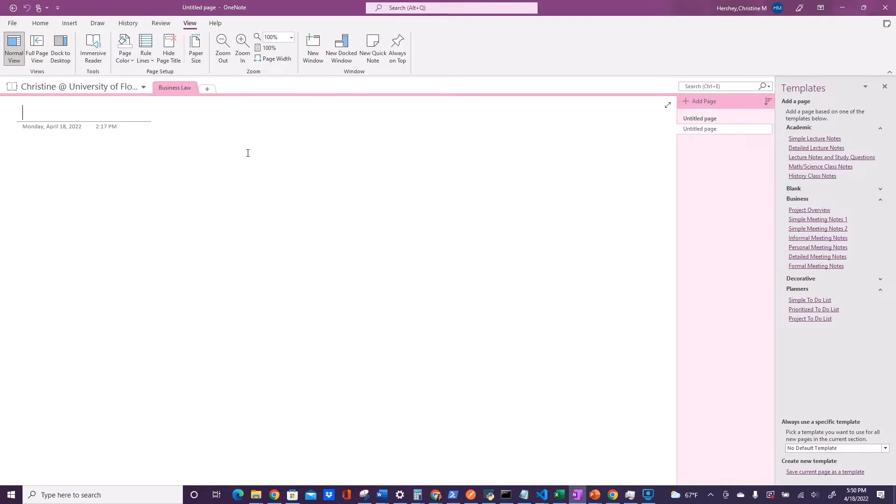
pyautogui.click(115, 93)
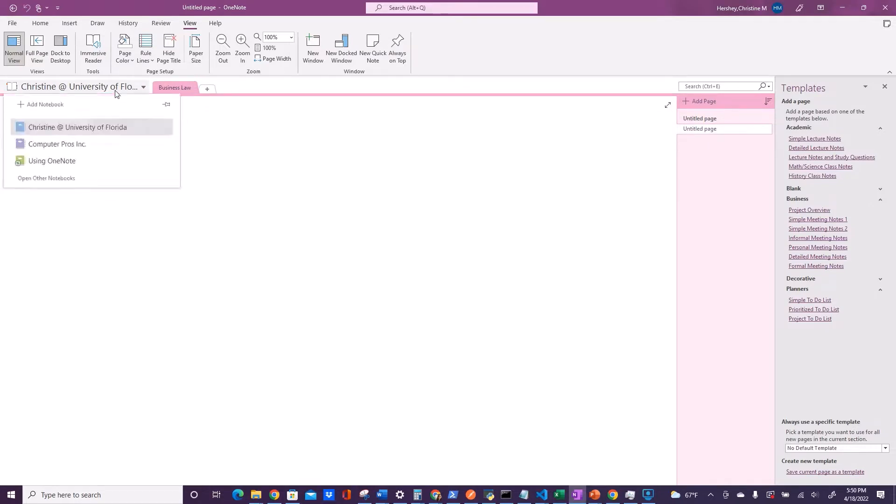
pyautogui.click(69, 161)
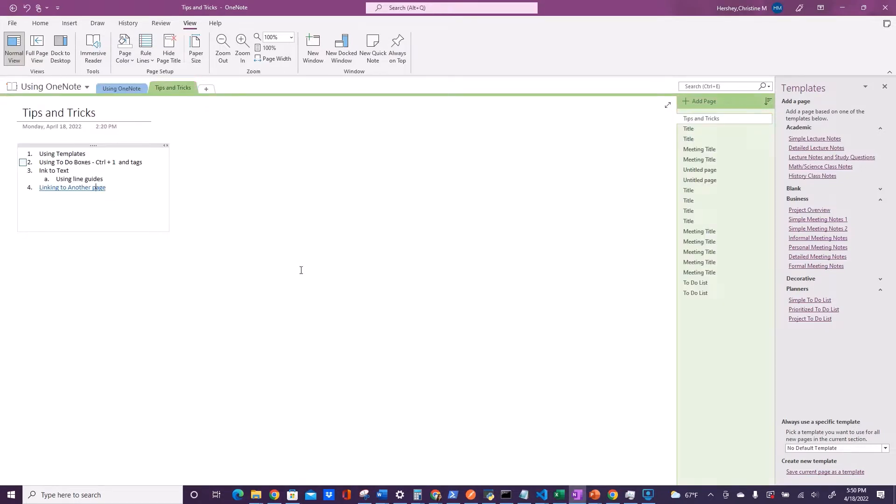